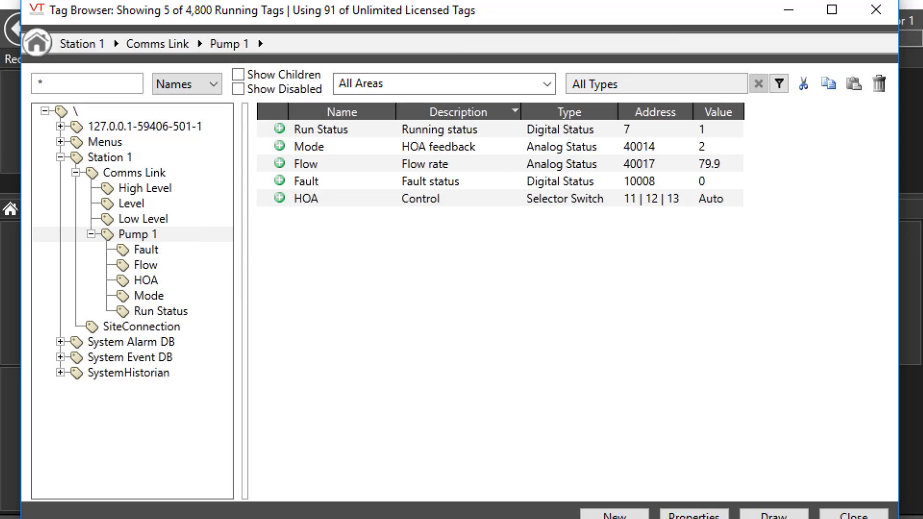
Add the parameter expression CONCAT(..\ShortName, " running status") to the description of Pump 1's Run Status tag
{"action": "right_click", "coordinate": [358, 131]}
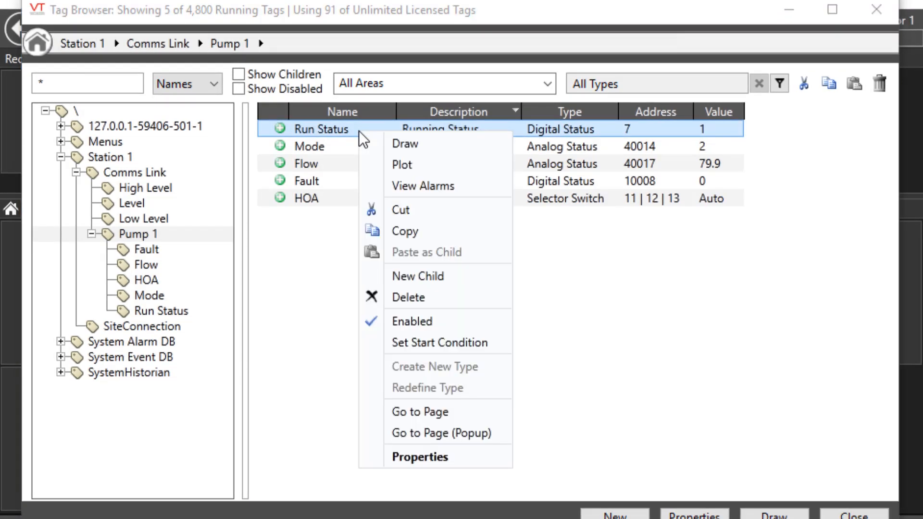
{"action": "left_click", "coordinate": [452, 457]}
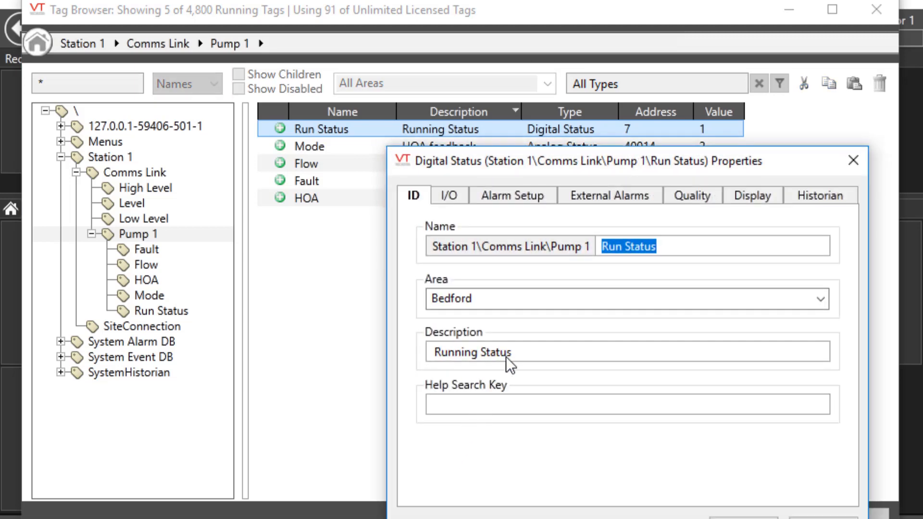
{"action": "triple_click", "coordinate": [505, 357]}
{"action": "right_click", "coordinate": [506, 356]}
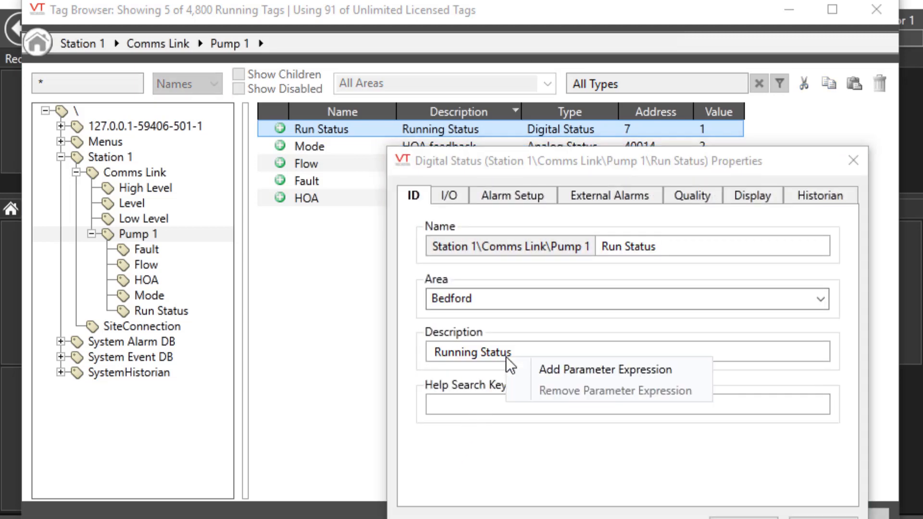
{"action": "left_click", "coordinate": [552, 369]}
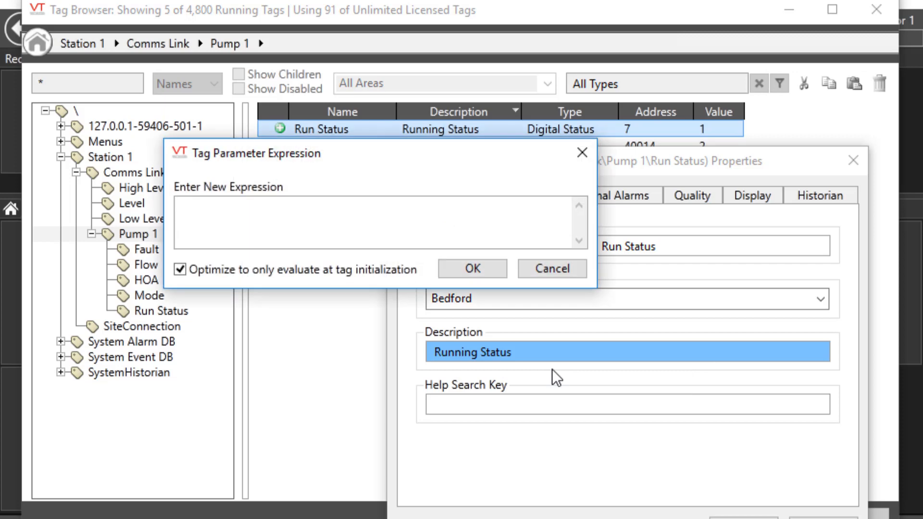
{"action": "type", "text": "CONCAT(..\\ShortName, \" running status\")"}
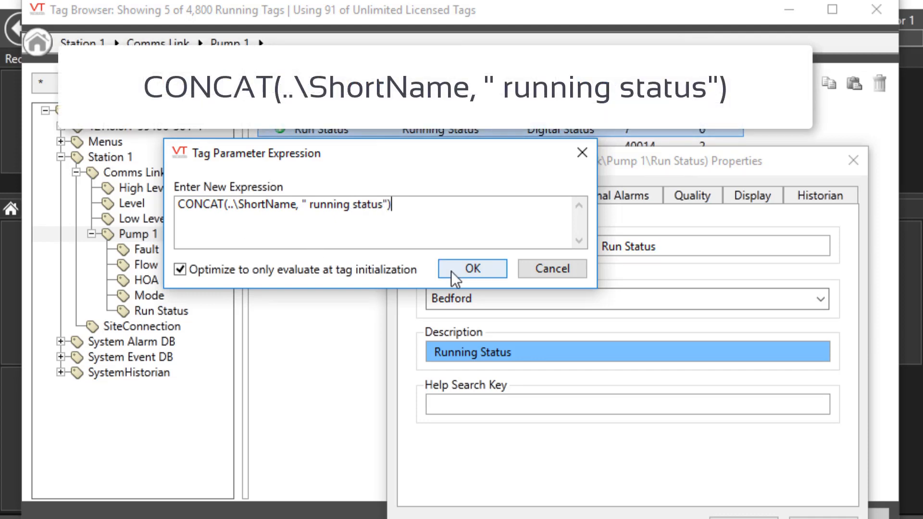
{"action": "left_click", "coordinate": [451, 270]}
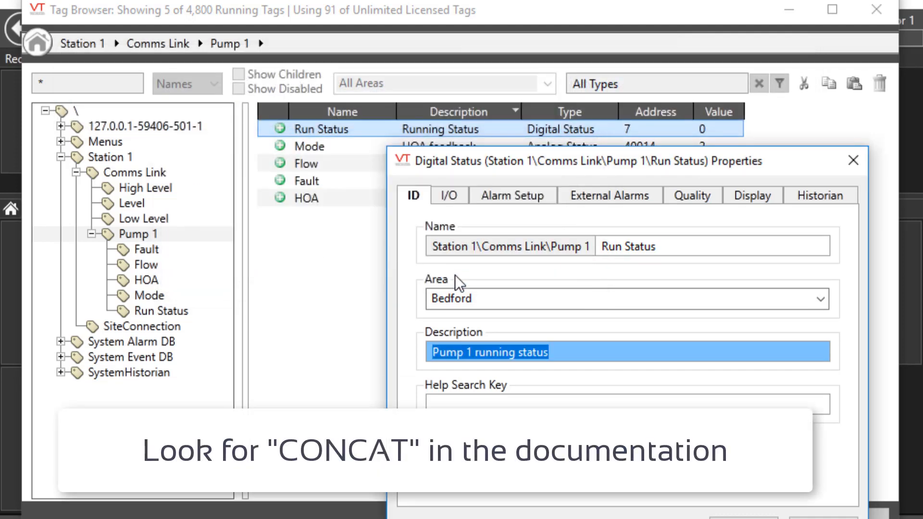
Try to enter CONCAT(..\ShortName, " running status") as plain text in the Run Status description
{"action": "left_click", "coordinate": [562, 350]}
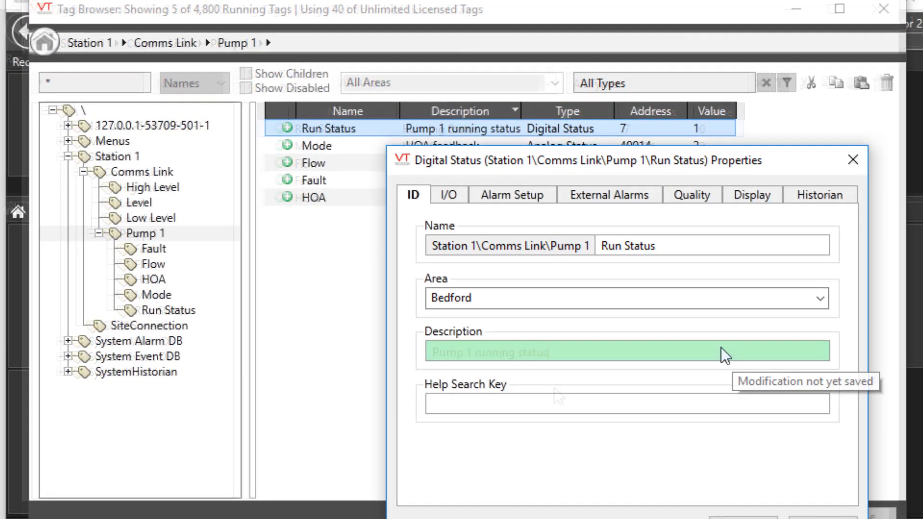
{"action": "type", "text": "CONCAT(."}
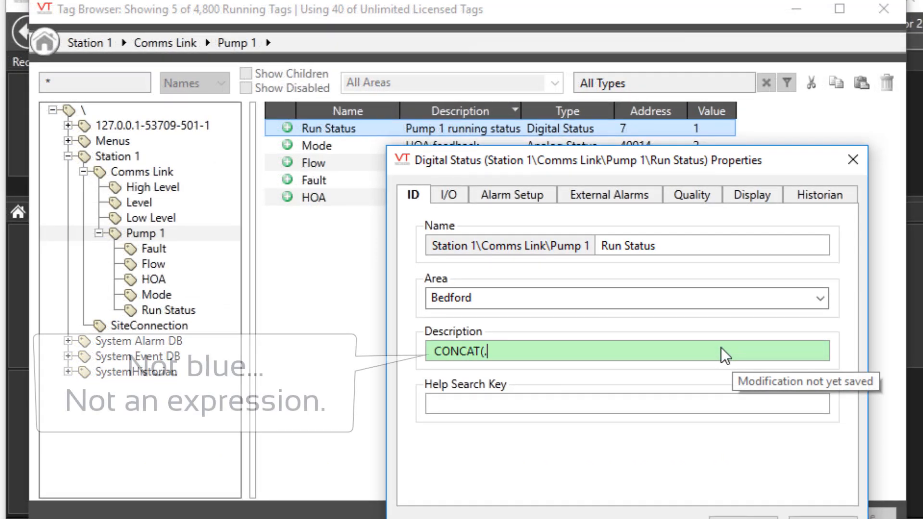
{"action": "type", "text": ".\\ShortName, \" running status\")"}
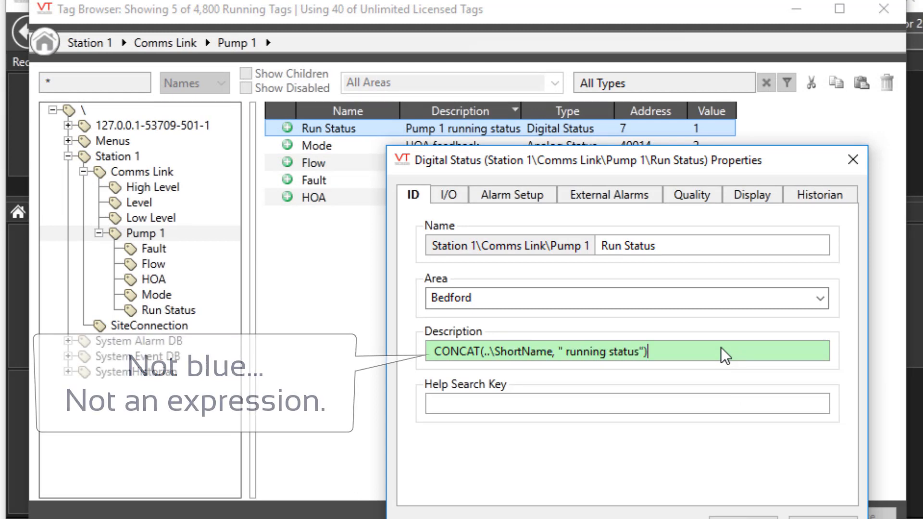
{"action": "left_click", "coordinate": [747, 500]}
{"action": "left_click_drag", "start_coordinate": [524, 111], "coordinate": [619, 111]}
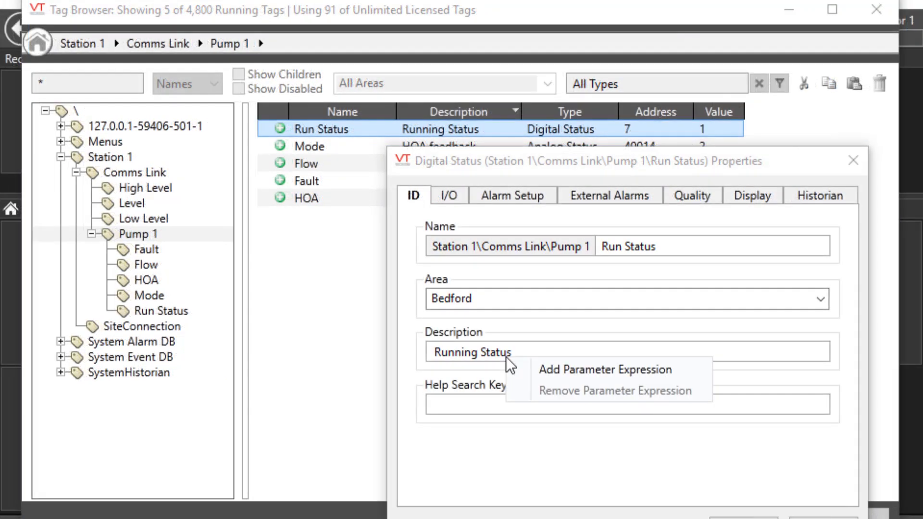
{"action": "left_click", "coordinate": [551, 369]}
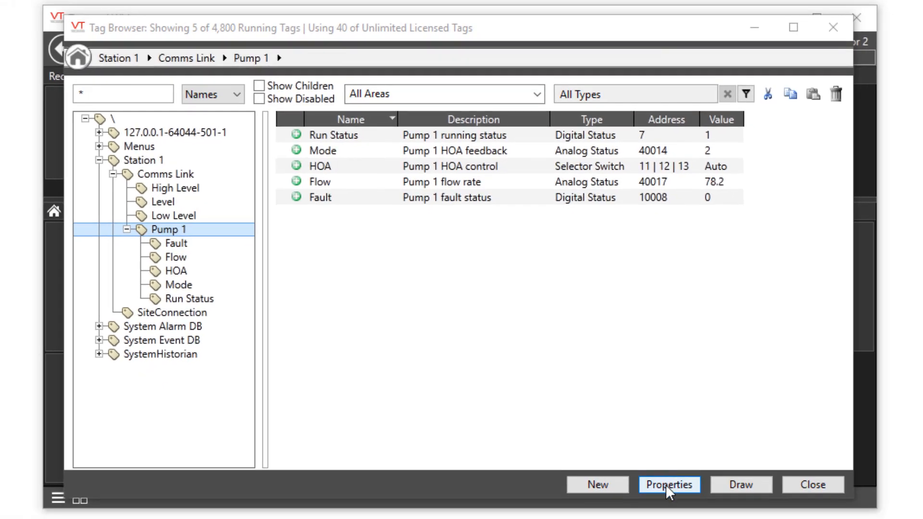
Add a FlowScaledMax property to the Pump 1 context tag with value 200 and label "Max Flow (FlowScaledMax)", and save the tag
{"action": "left_click", "coordinate": [665, 485]}
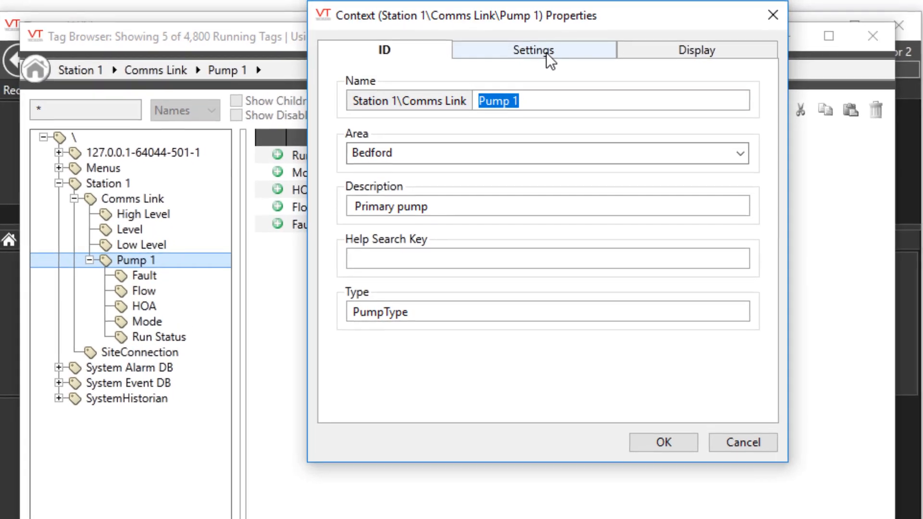
{"action": "left_click", "coordinate": [538, 42]}
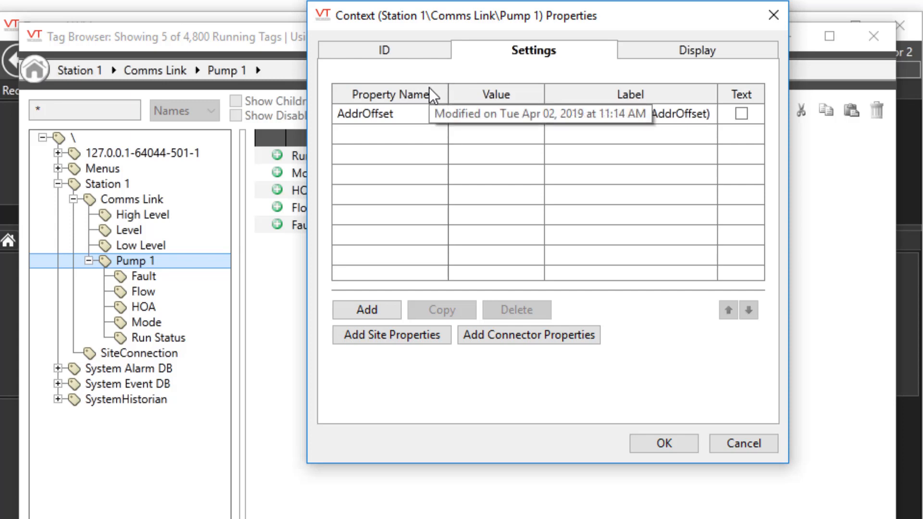
{"action": "left_click", "coordinate": [368, 308]}
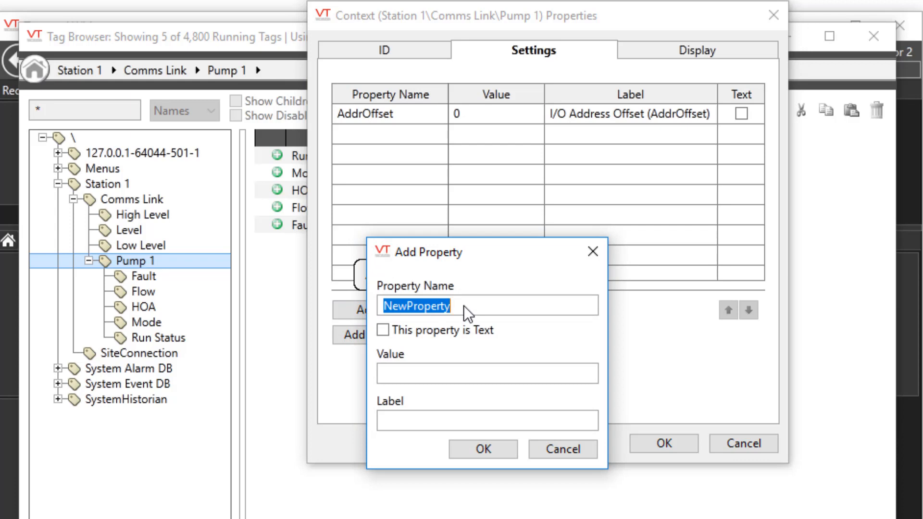
{"action": "type", "text": "FlowScaledMax"}
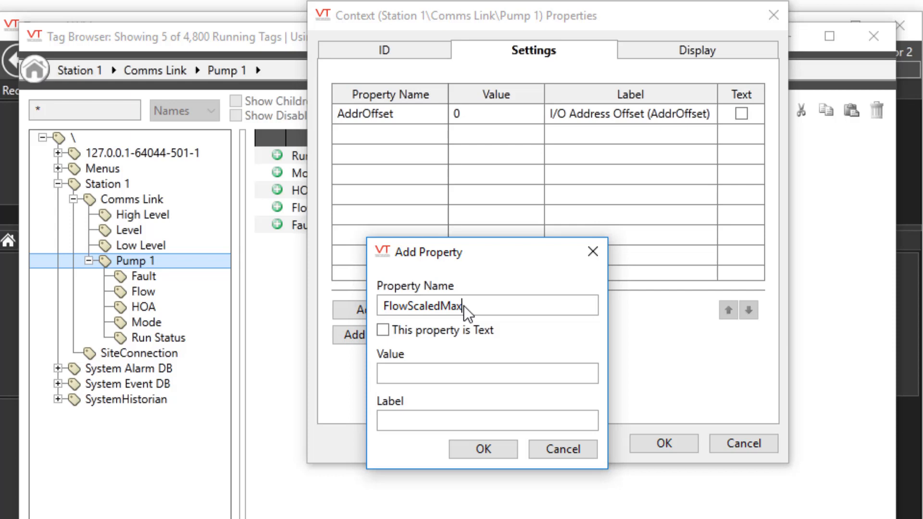
{"action": "left_click", "coordinate": [430, 377]}
{"action": "type", "text": "200"}
{"action": "left_click", "coordinate": [399, 417]}
{"action": "type", "text": "Max Flow (FlowScaledMax)"}
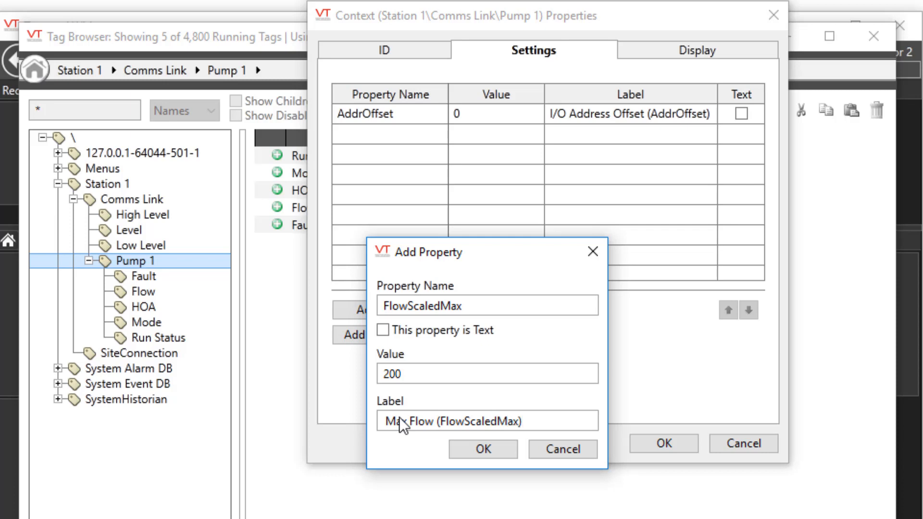
{"action": "left_click", "coordinate": [461, 447]}
{"action": "left_click", "coordinate": [644, 441]}
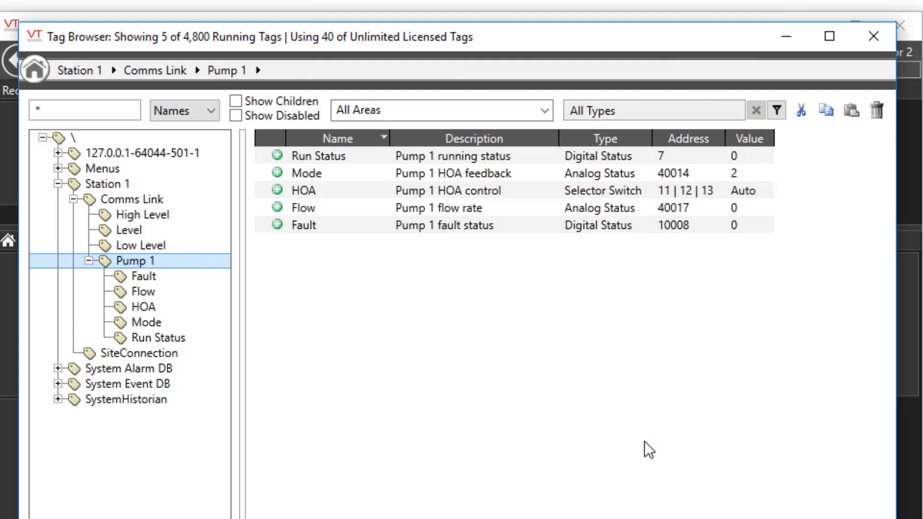
Add the parameter expression ..\FlowScaledMax to the Scaled Process Data Max of Pump 1's Flow tag
{"action": "right_click", "coordinate": [343, 216]}
{"action": "left_click", "coordinate": [409, 518]}
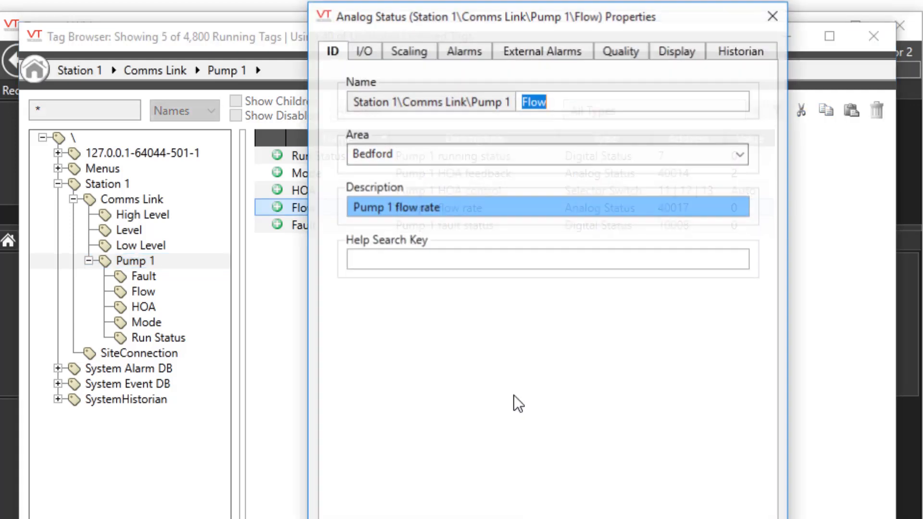
{"action": "left_click", "coordinate": [418, 51]}
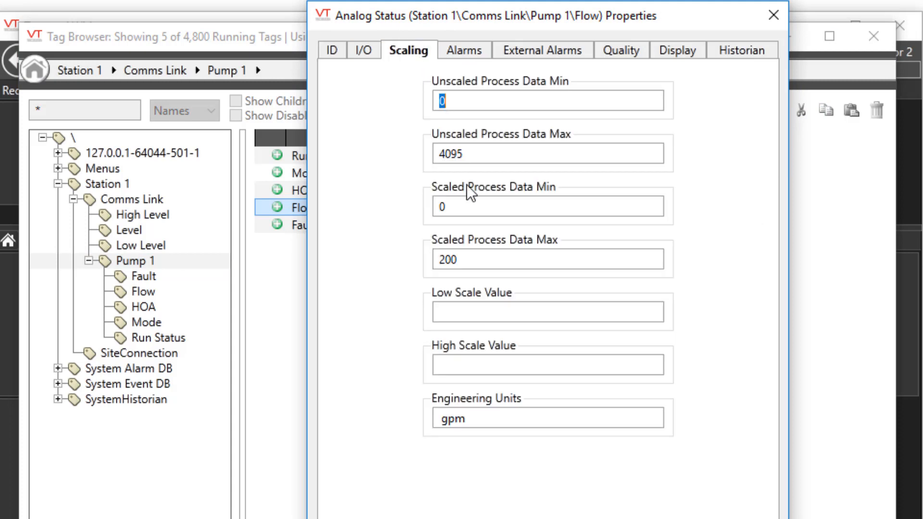
{"action": "right_click", "coordinate": [483, 258]}
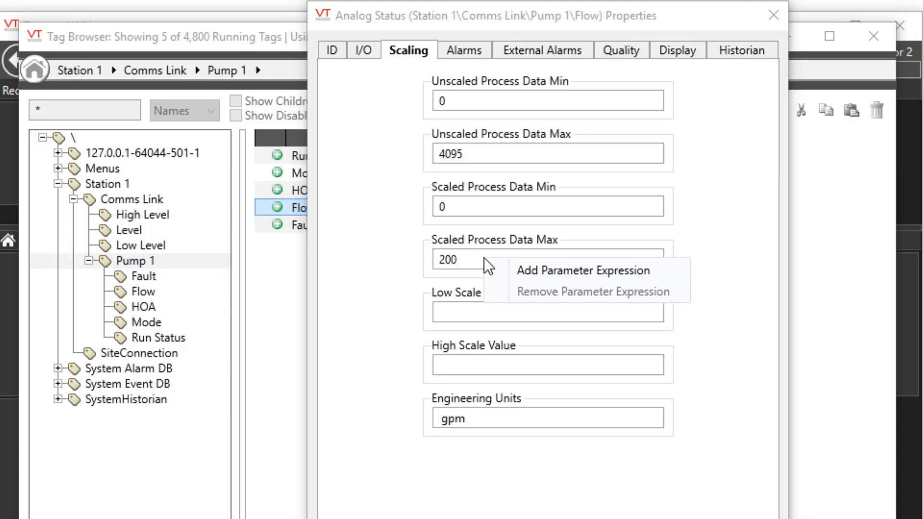
{"action": "left_click", "coordinate": [525, 270]}
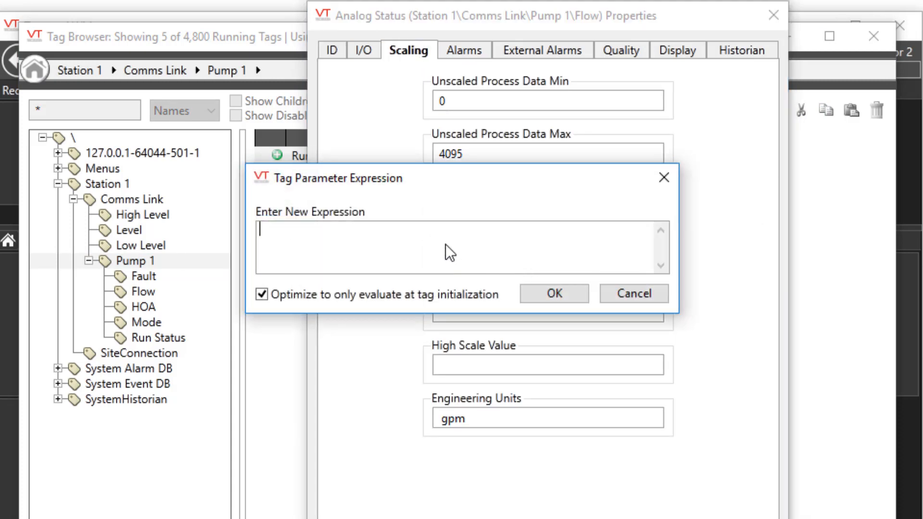
{"action": "type", "text": "..\\FlowScaledMax"}
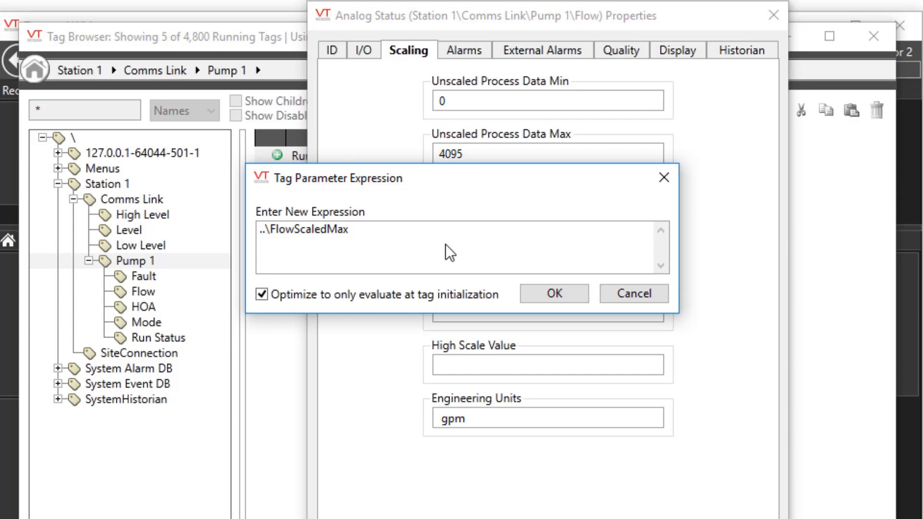
{"action": "left_click", "coordinate": [550, 295]}
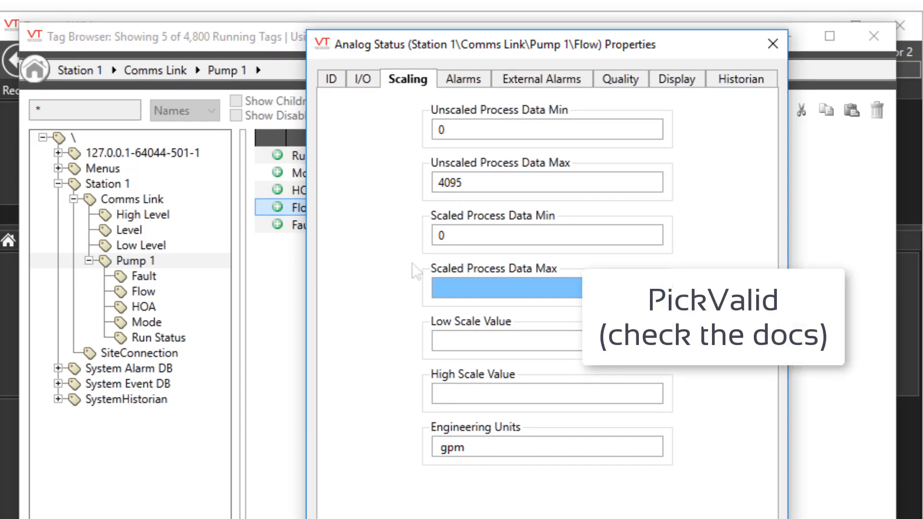
Change the Flow tag's Scaled Process Data Max expression to PICKVALID(..\FlowScaledMax, 100)
{"action": "left_click", "coordinate": [443, 286]}
{"action": "right_click", "coordinate": [443, 286]}
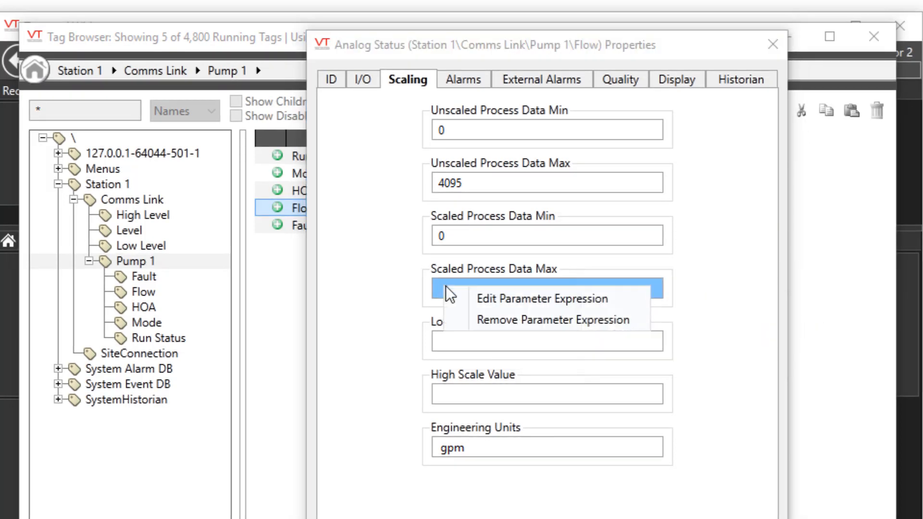
{"action": "left_click", "coordinate": [491, 301]}
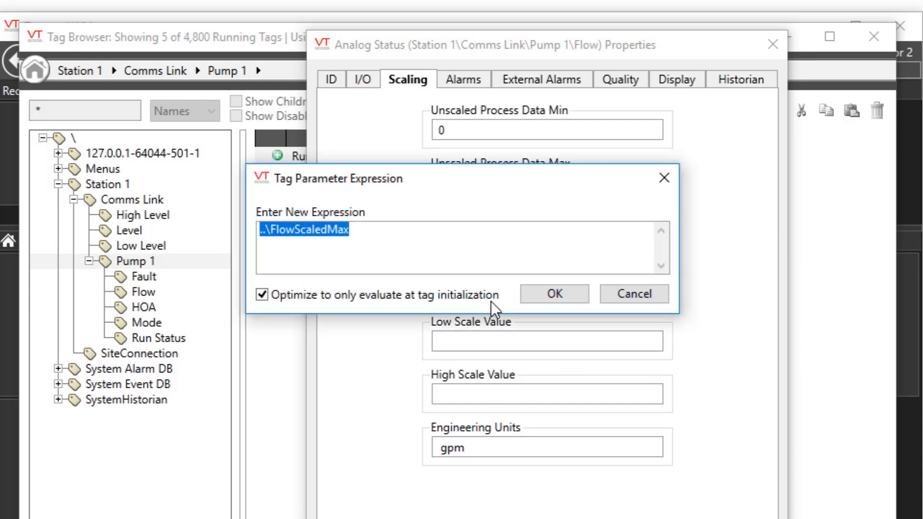
{"action": "key", "text": "Home"}
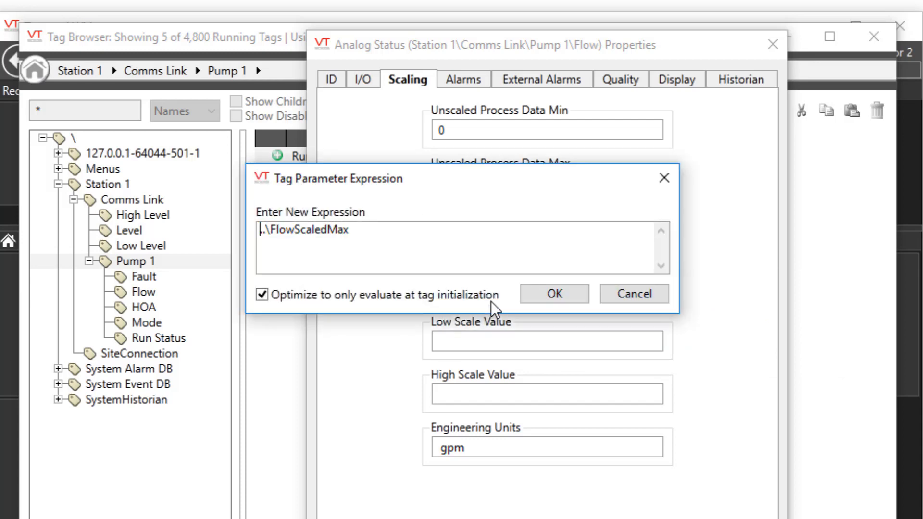
{"action": "type", "text": "PICKVALID("}
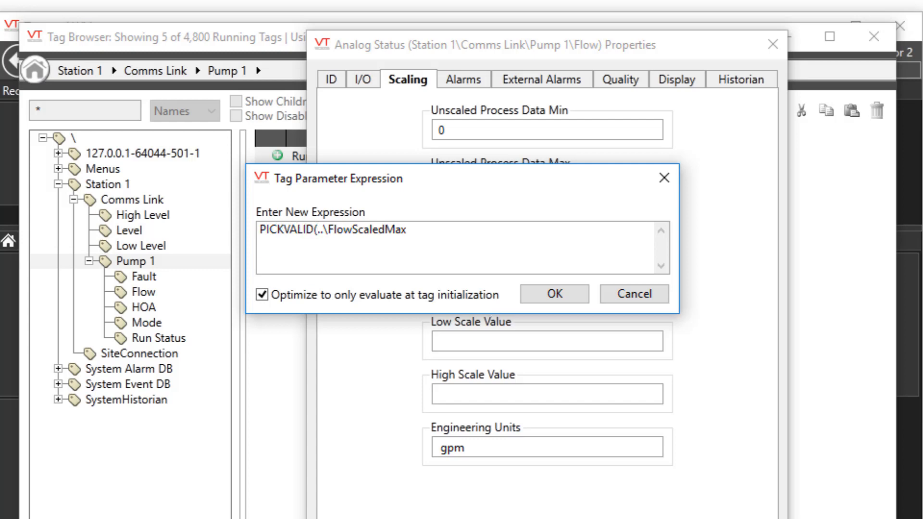
{"action": "key", "text": "End"}
{"action": "type", "text": ", 100)"}
{"action": "left_click", "coordinate": [534, 295]}
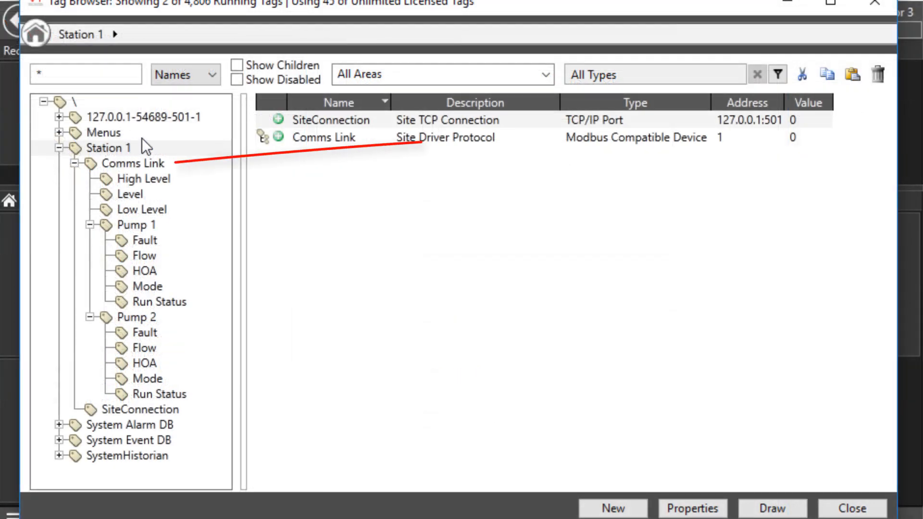
Compare the child tags of Pump 1 and Pump 2, and review the custom properties defined on Pump 1
{"action": "left_click", "coordinate": [152, 229]}
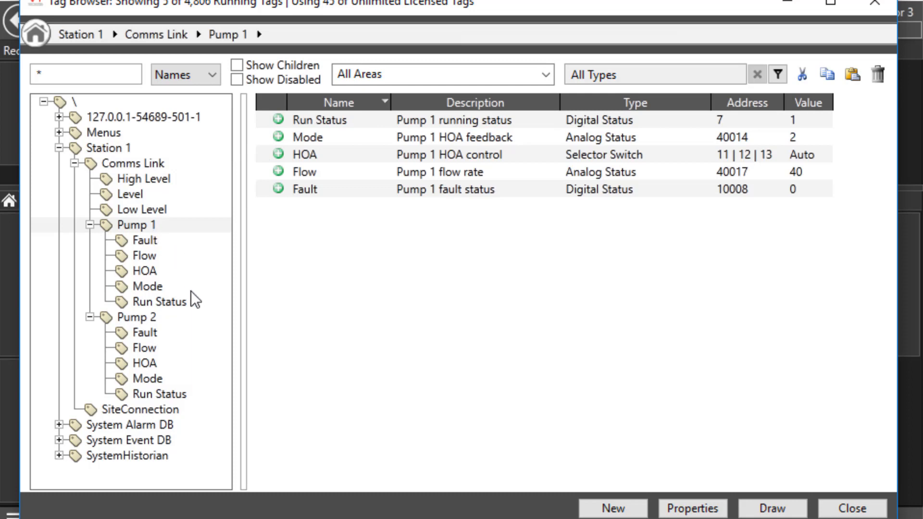
{"action": "left_click", "coordinate": [168, 317]}
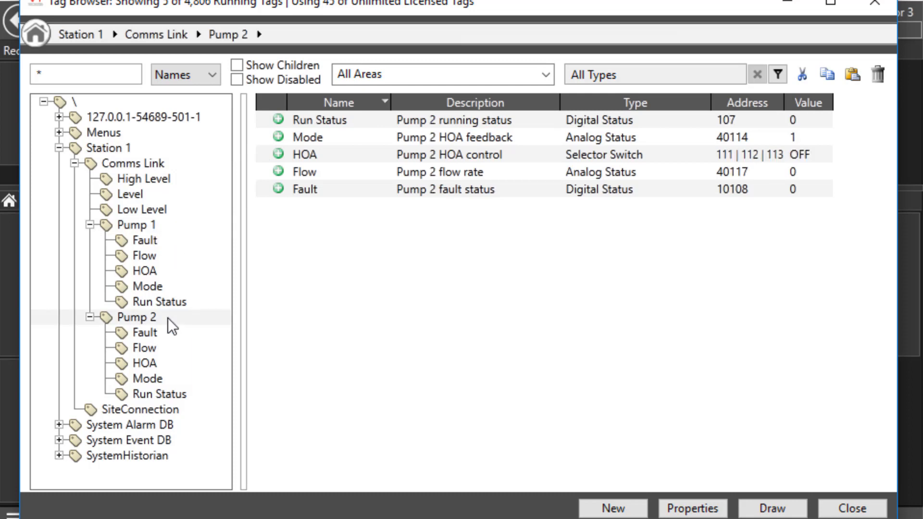
{"action": "left_click", "coordinate": [154, 226]}
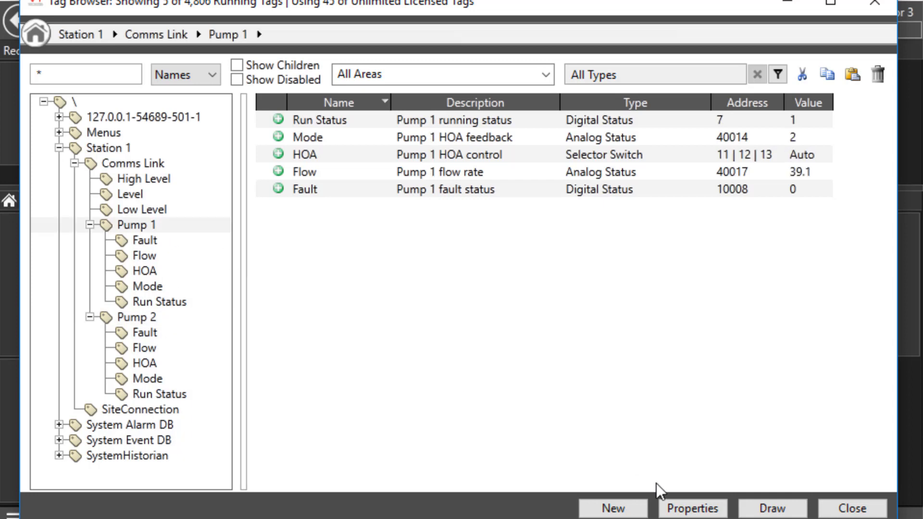
{"action": "left_click", "coordinate": [671, 508]}
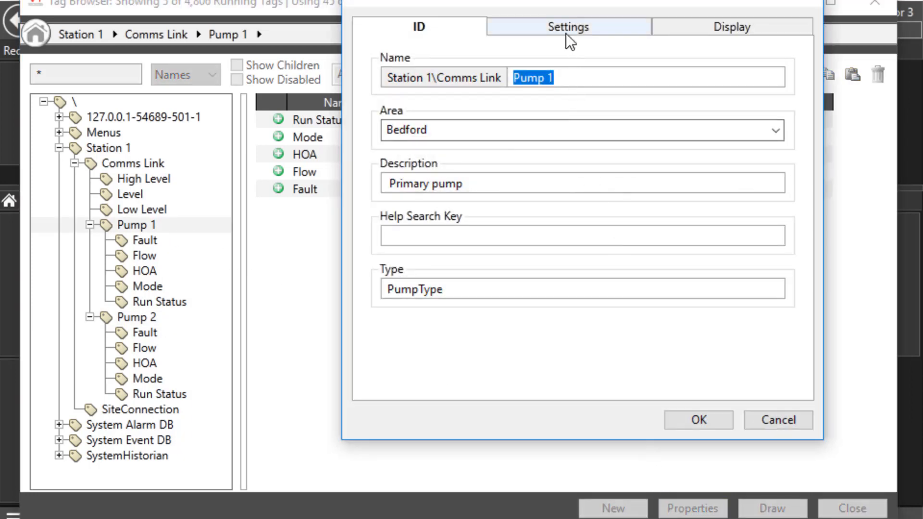
{"action": "left_click", "coordinate": [567, 32]}
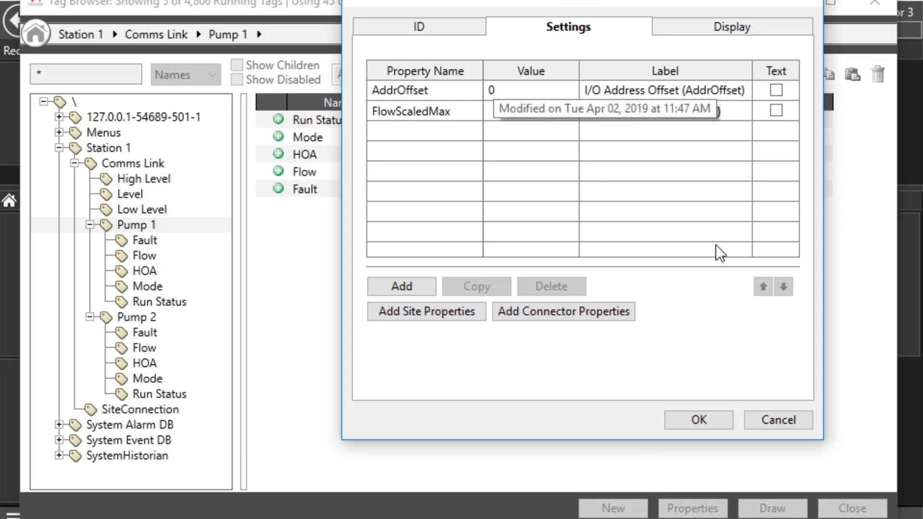
{"action": "left_click", "coordinate": [798, 419]}
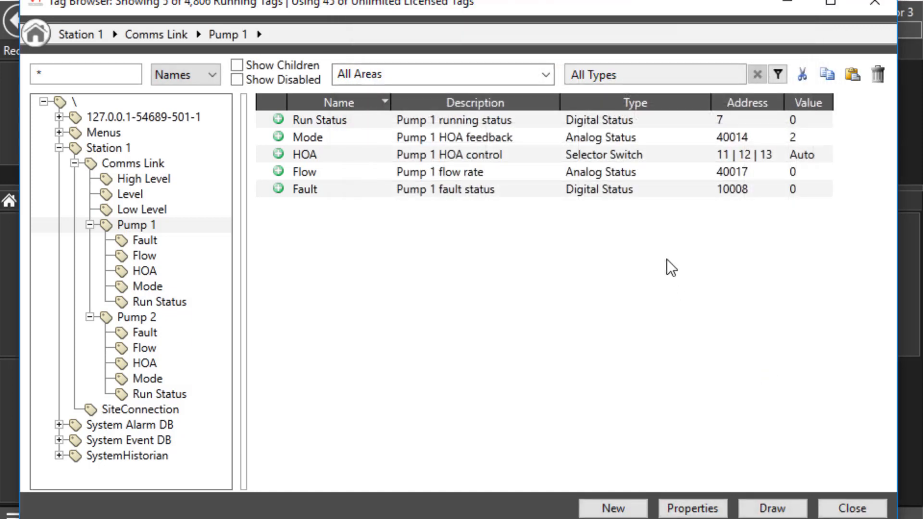
Examine the Bit 0 Address parameter expression in the I/O properties of Pump 1's Run Status tag
{"action": "right_click", "coordinate": [536, 123]}
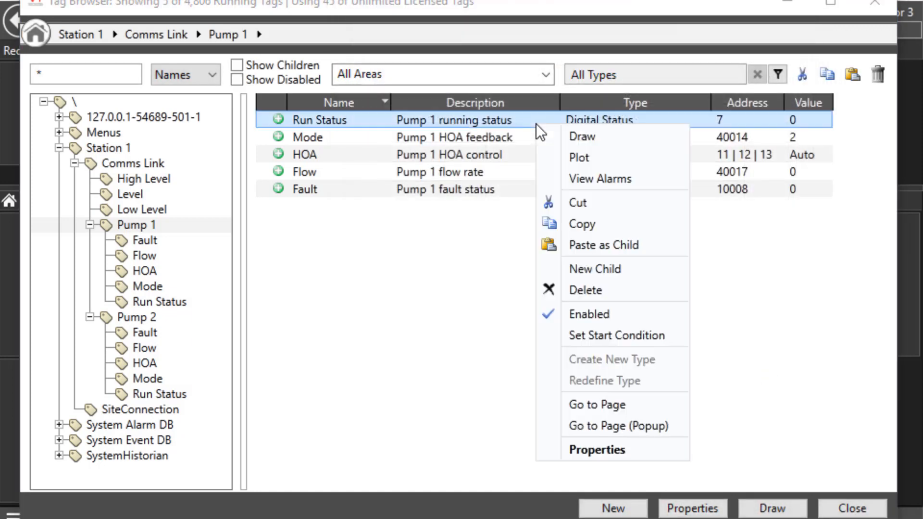
{"action": "left_click", "coordinate": [601, 445]}
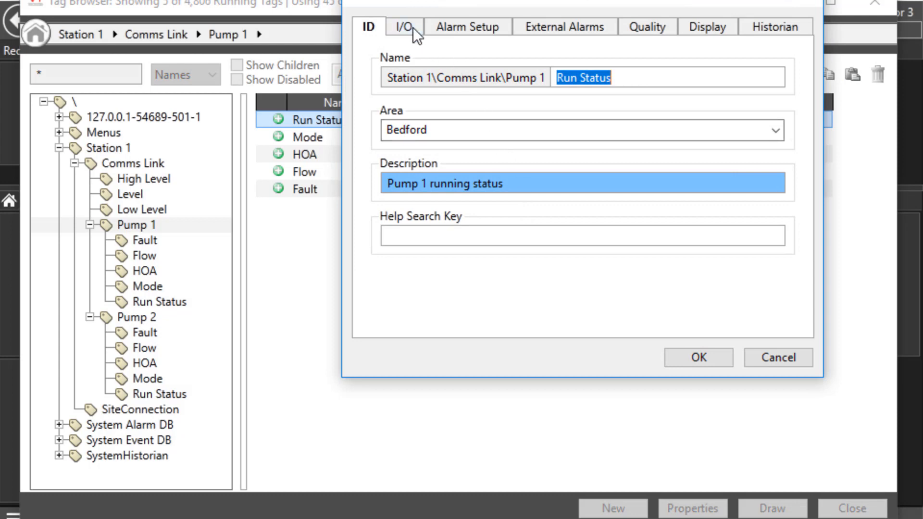
{"action": "left_click", "coordinate": [412, 28]}
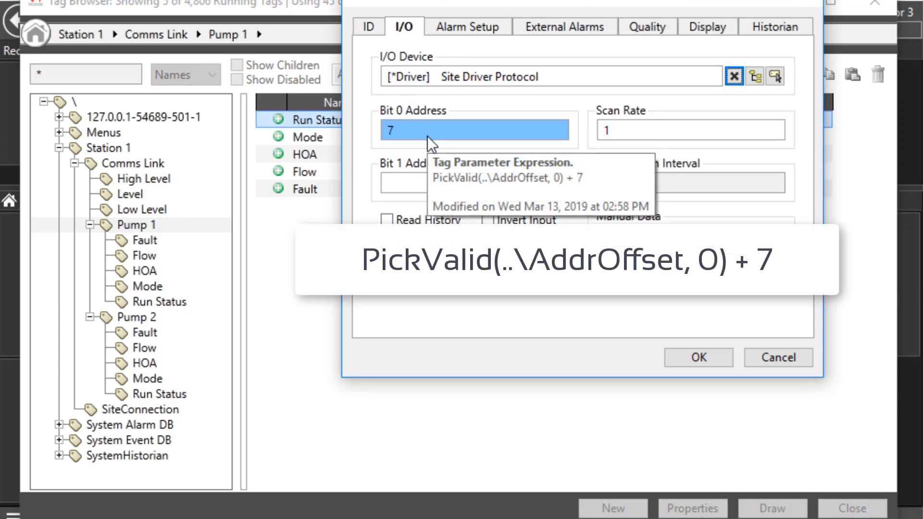
{"action": "left_click", "coordinate": [697, 361]}
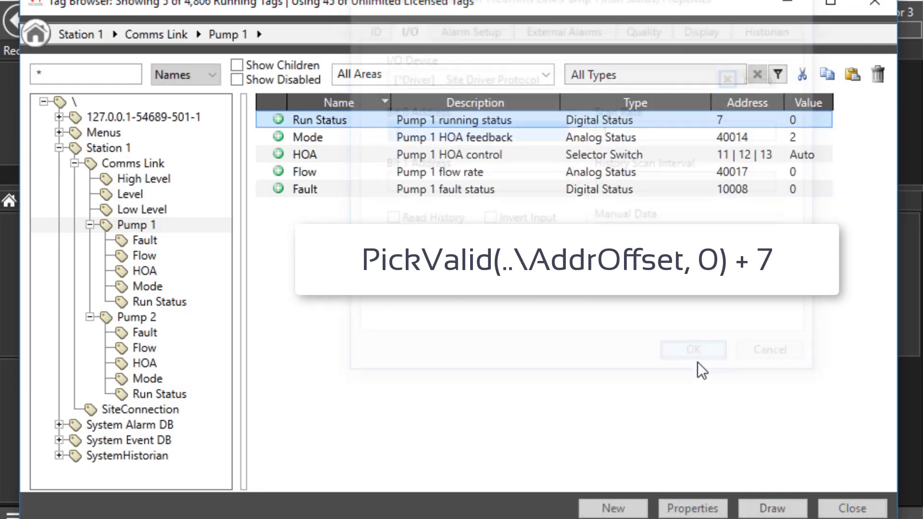